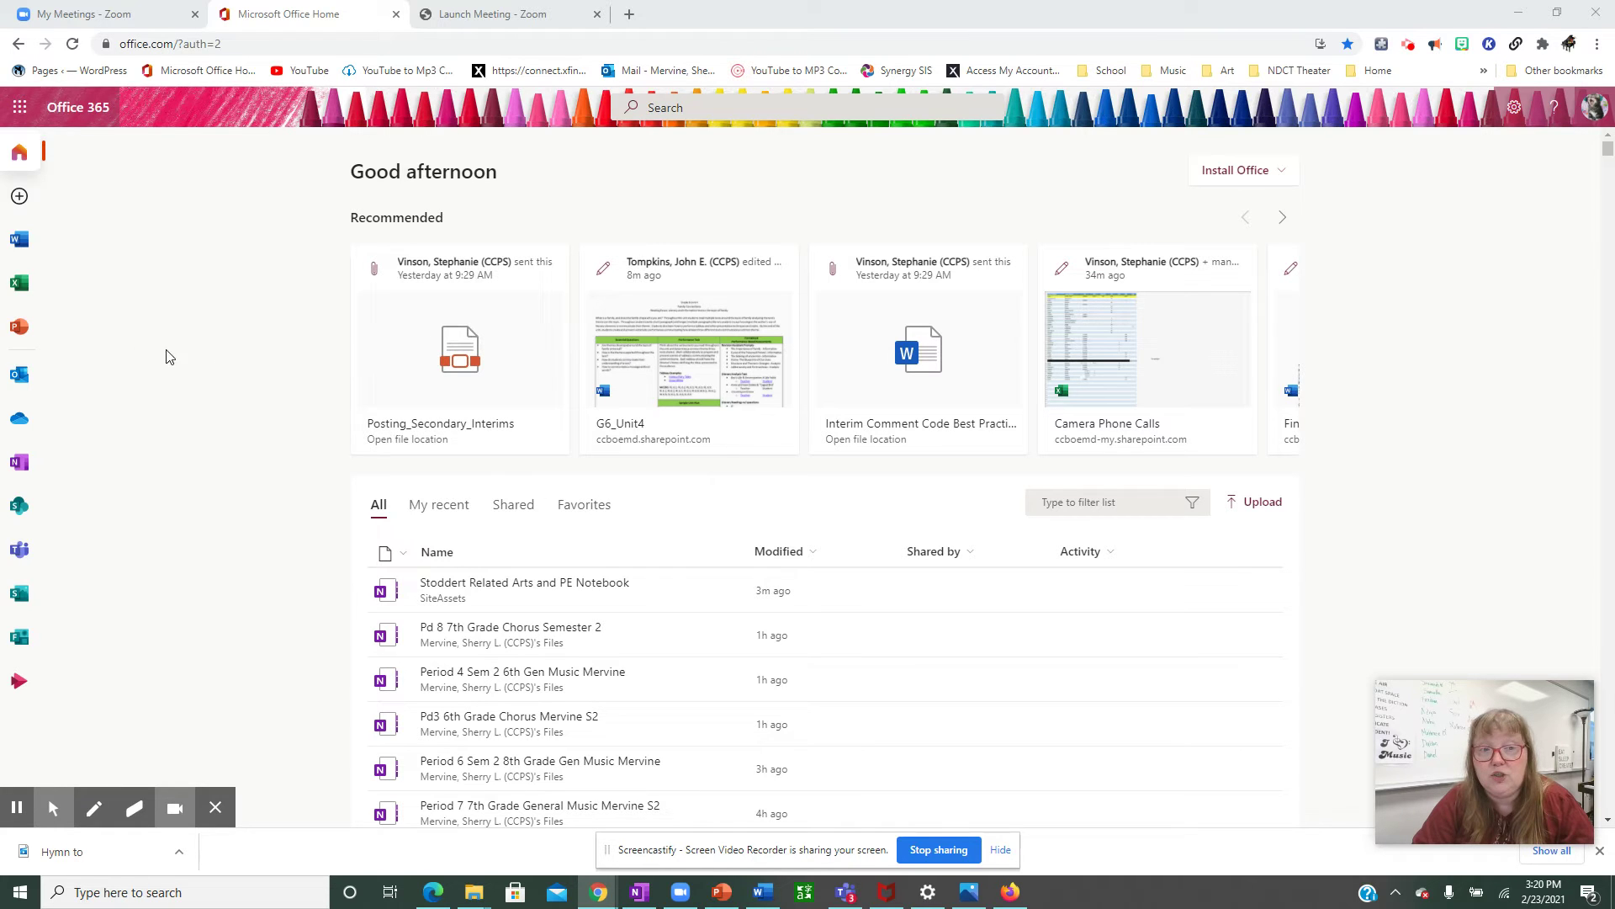
Open OneNote from the app rail and list notebooks under Shared with me.
click(20, 465)
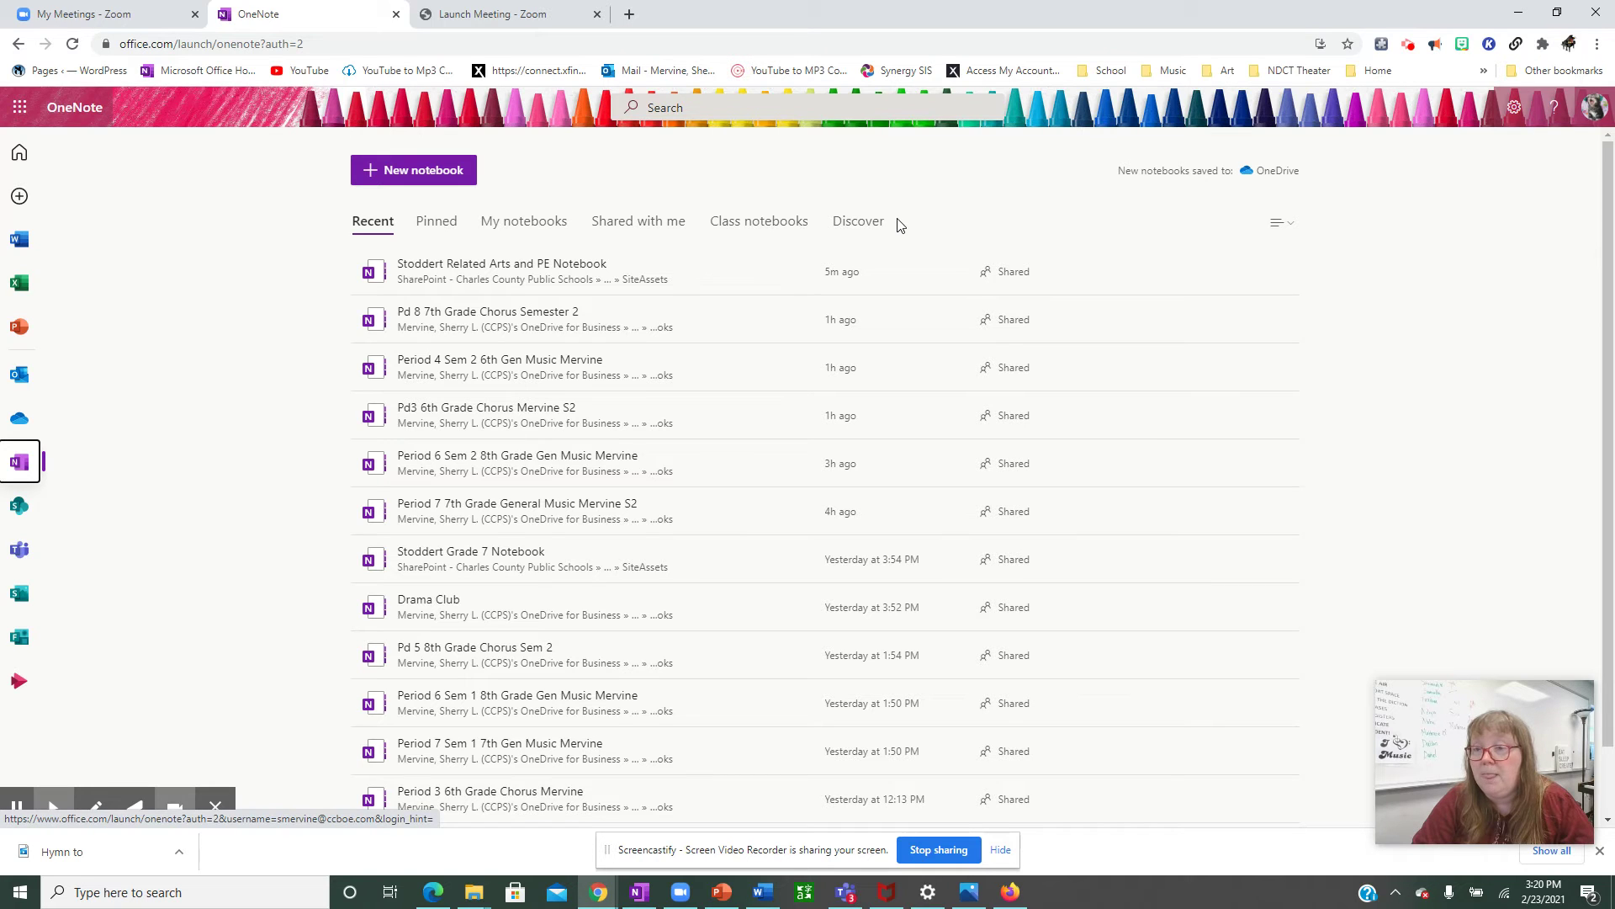
click(642, 224)
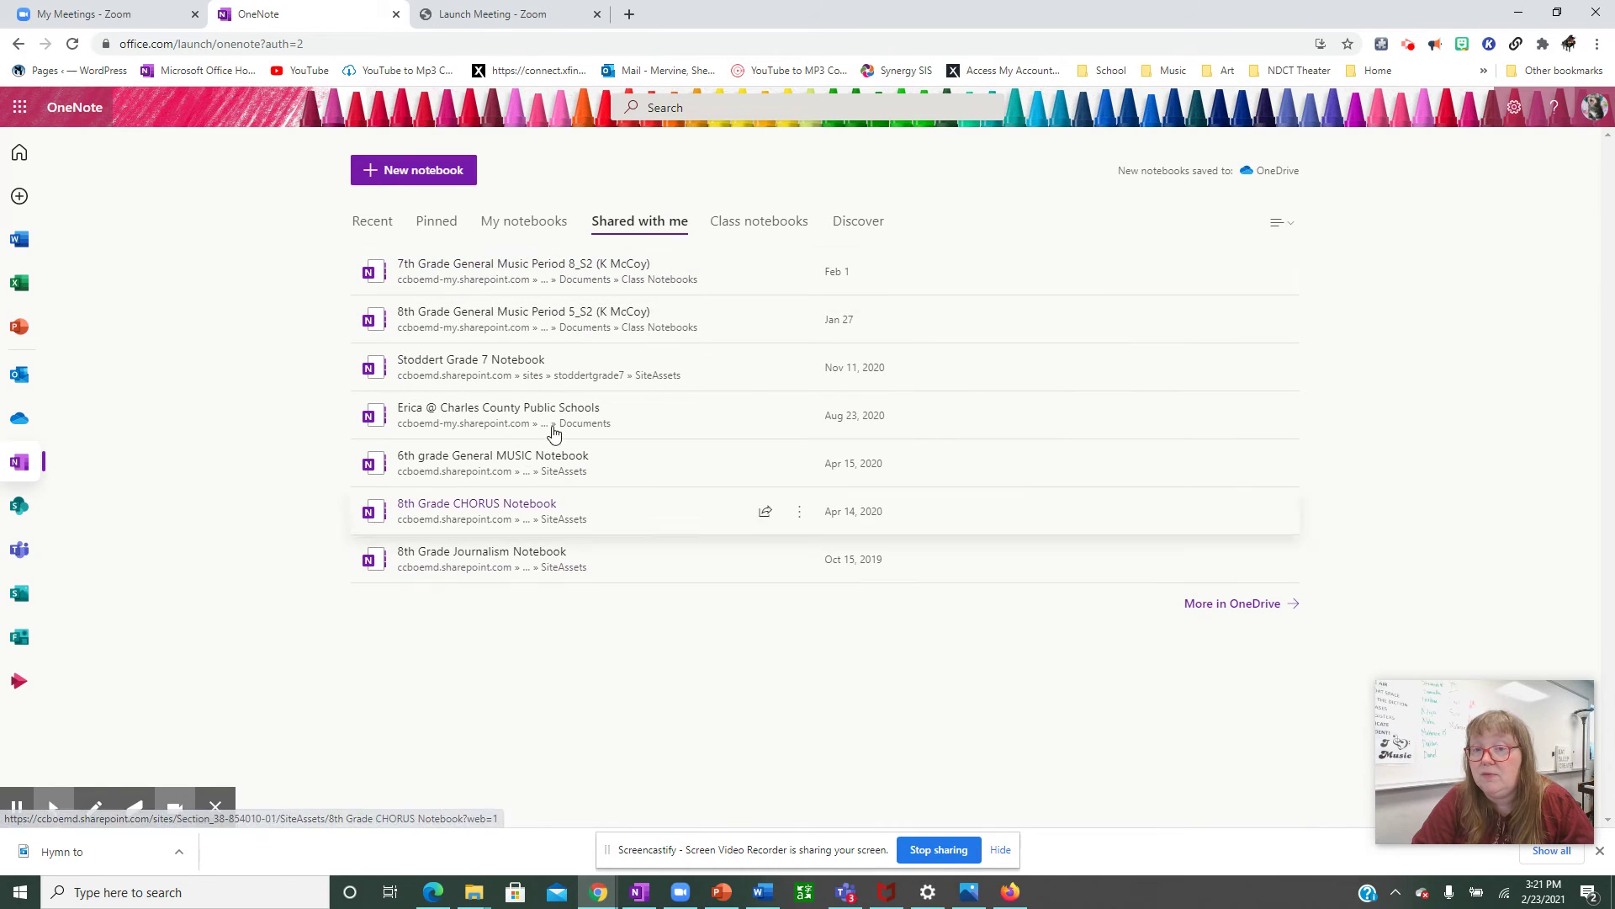
Switch the OneNote start page to the Class notebooks category.
click(735, 228)
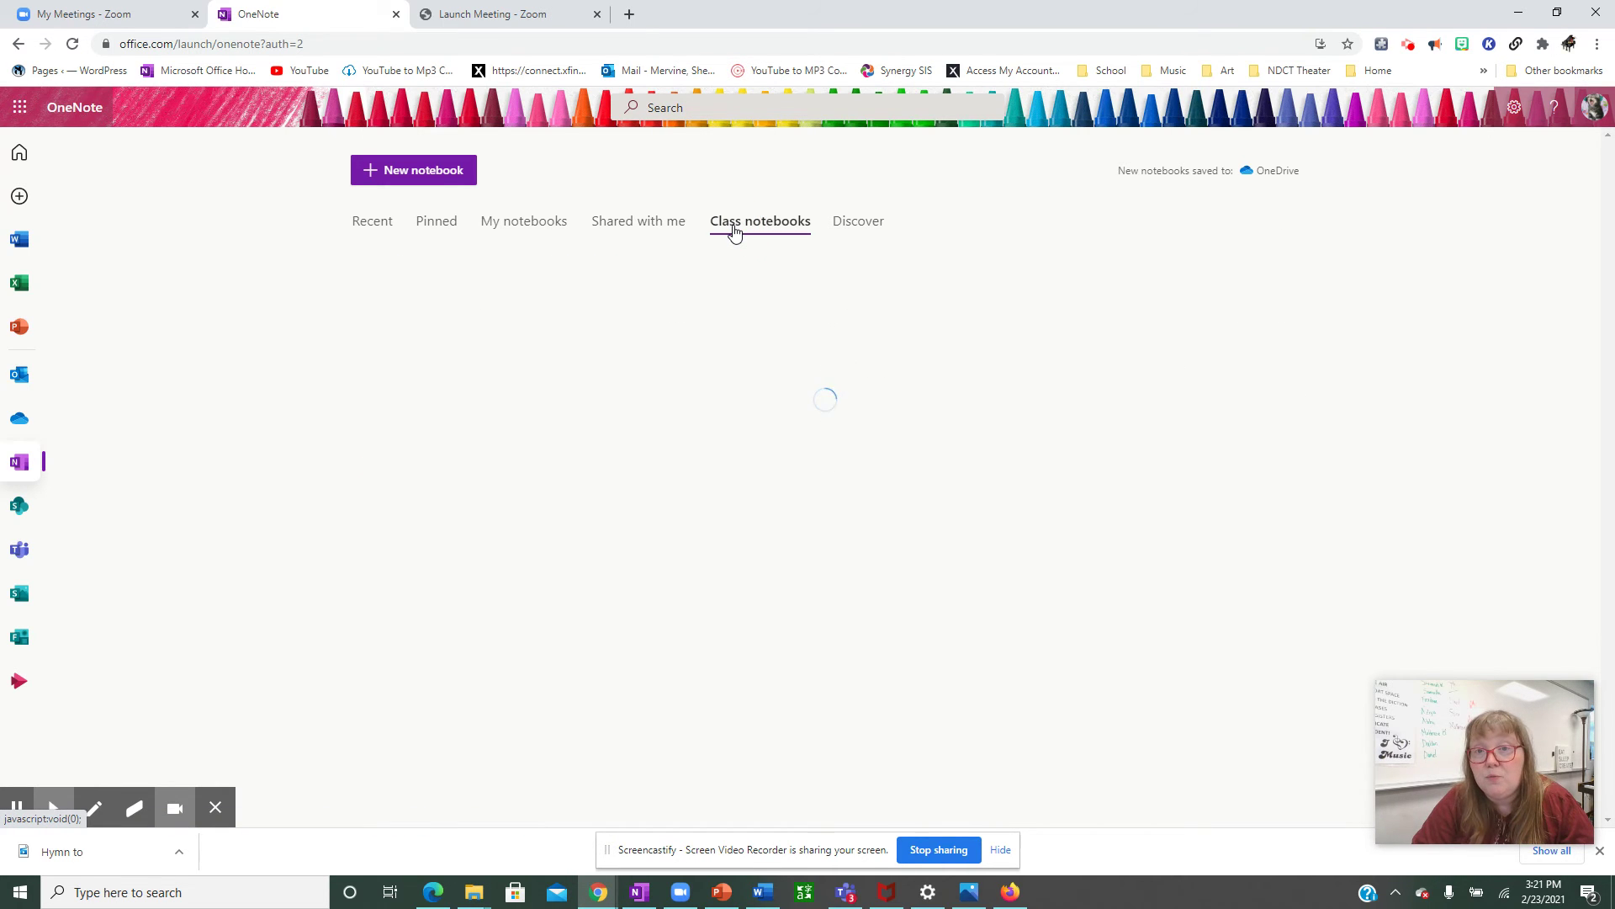